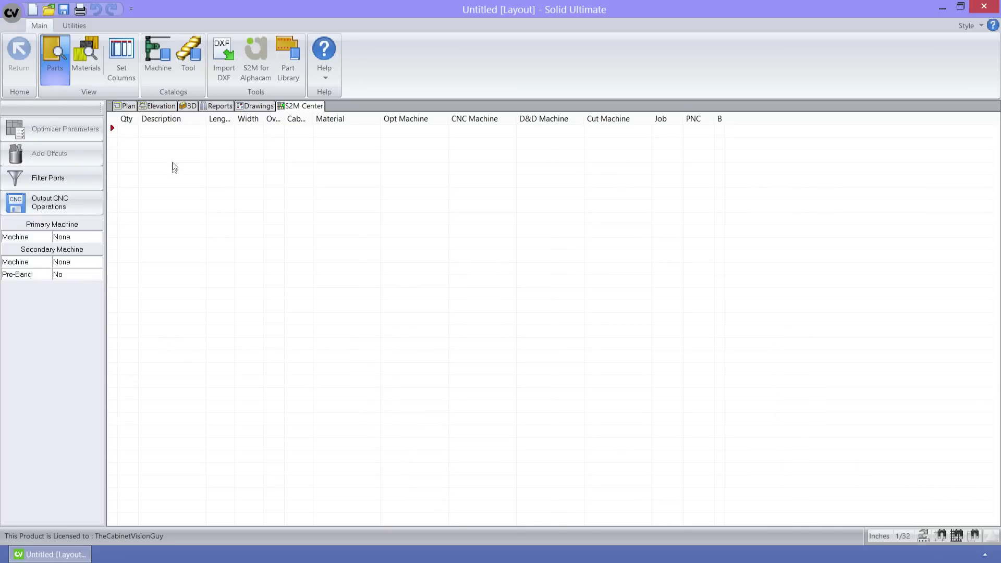
- In the Machine Catalog, view the Setup Label Format settings (*{PR}*) and the Match Programs explanation
click(149, 48)
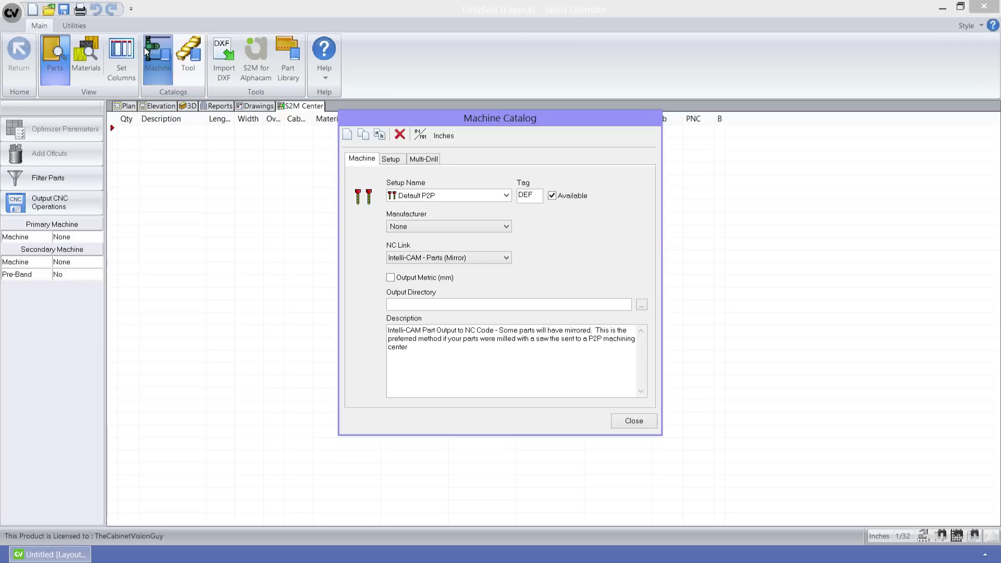
click(393, 161)
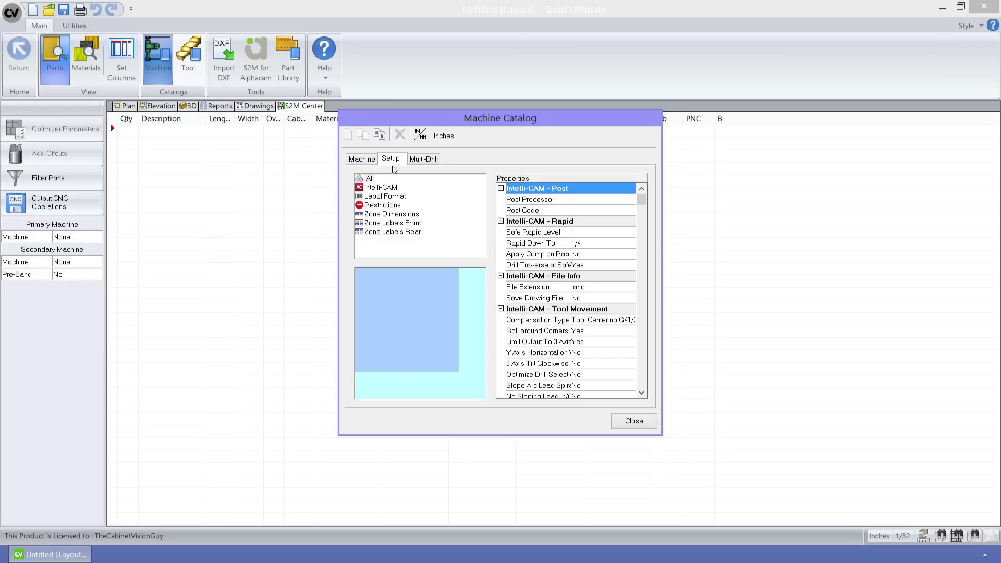
click(388, 198)
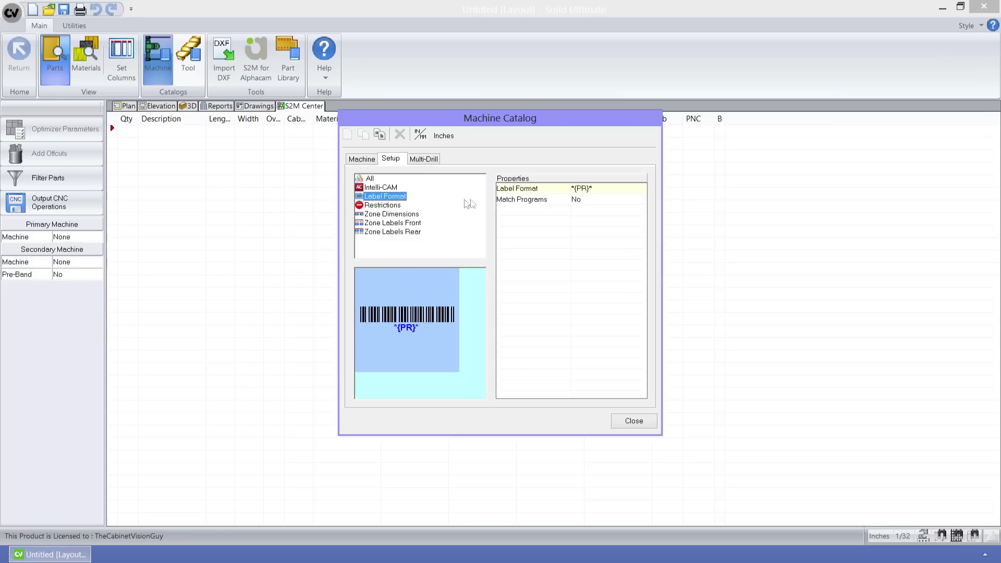
click(535, 201)
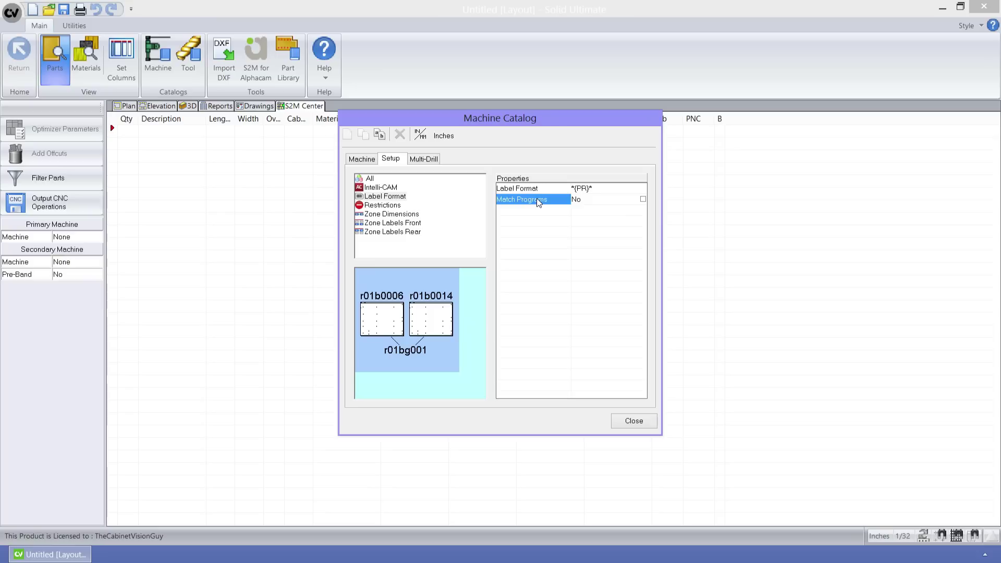
- Review the Intelli-CAM settings, including File Extension .anc and No Sloping Lead In/Outs set to No
click(392, 190)
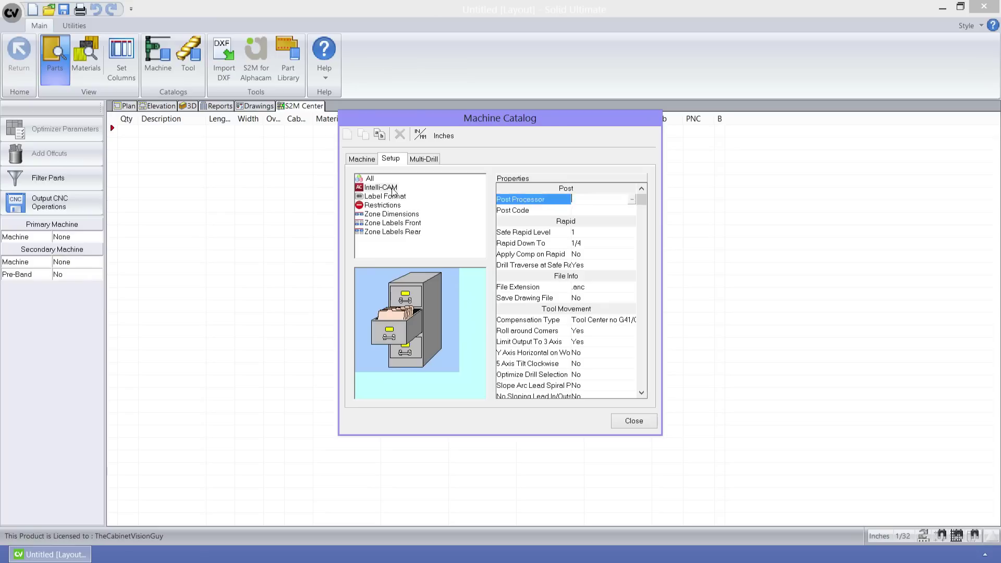
click(392, 190)
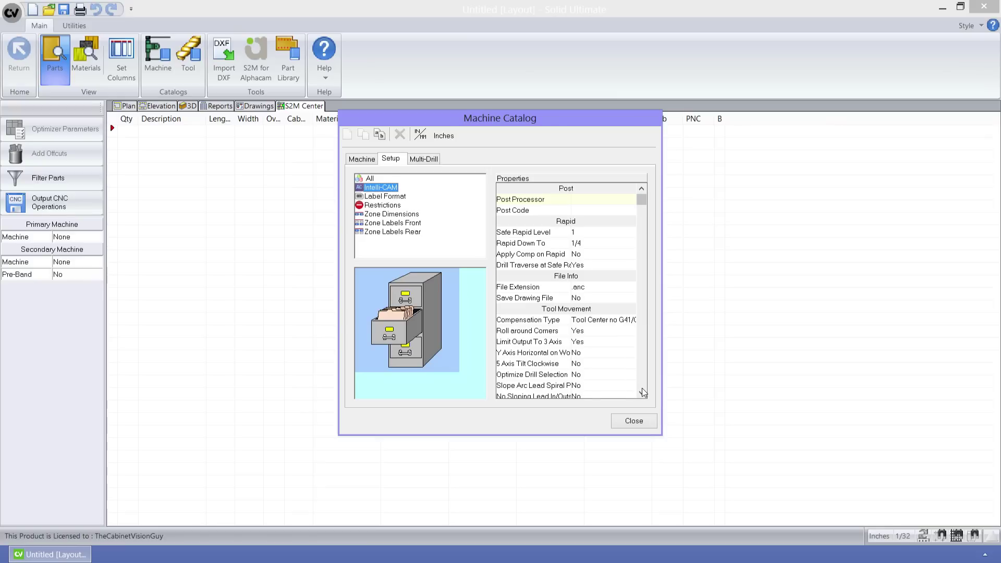
scroll(642, 389, down, 3)
click(542, 363)
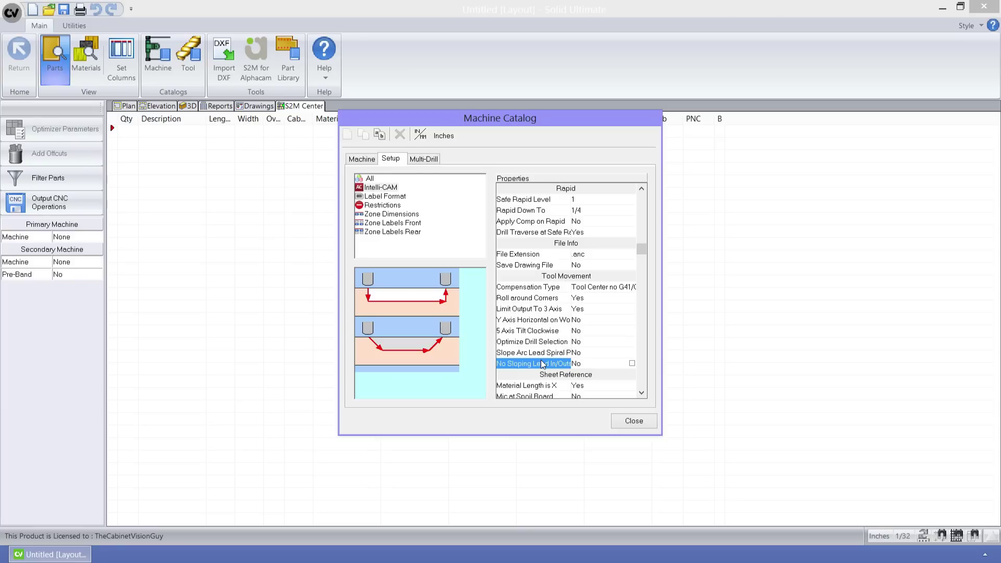
scroll(539, 376, up, 1)
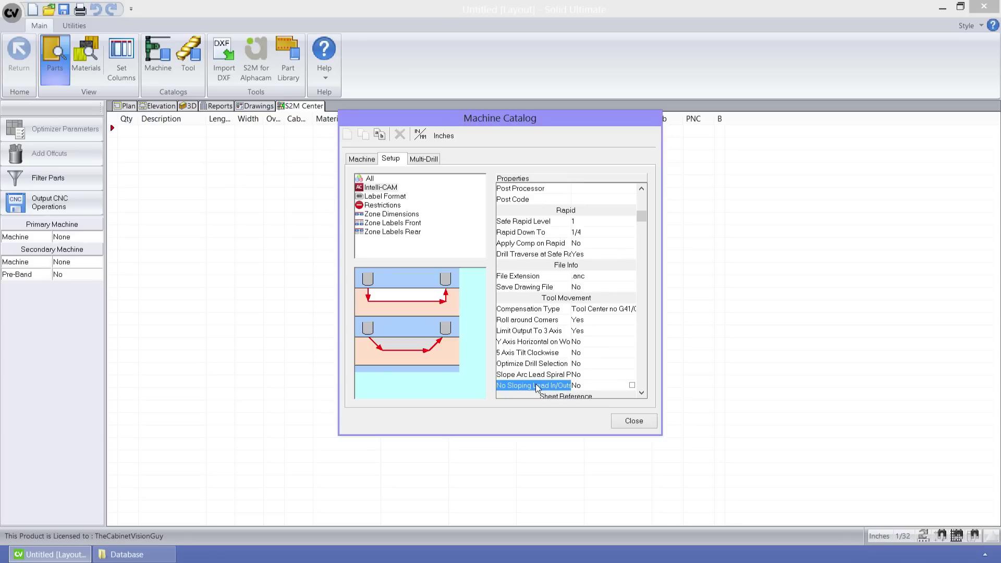
- Switch the Machine Catalog to the Default Router machine setup
click(370, 162)
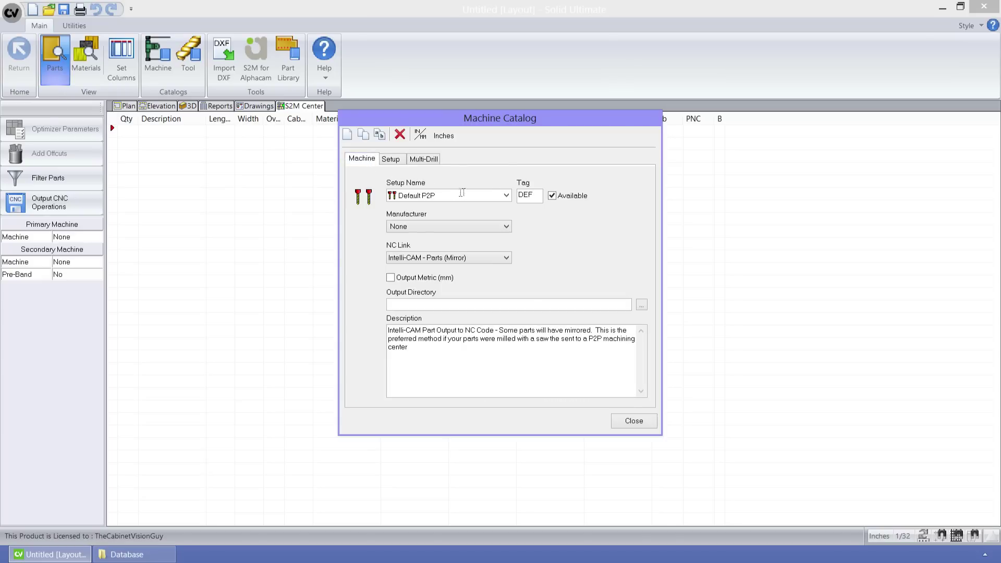
click(505, 195)
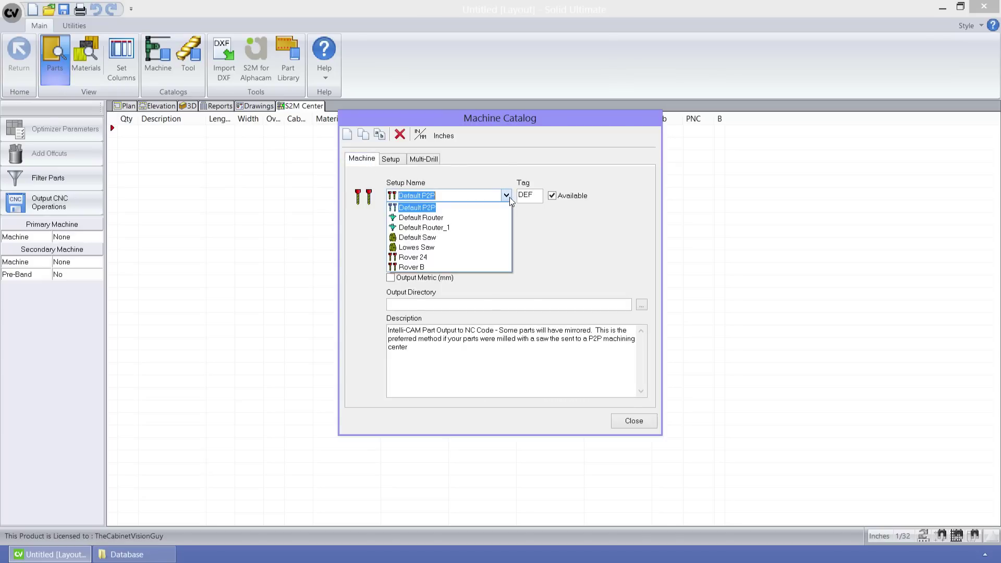
click(477, 217)
- Inspect the Default Router's Spoil Board Z-Breach setting under Restrictions
click(399, 162)
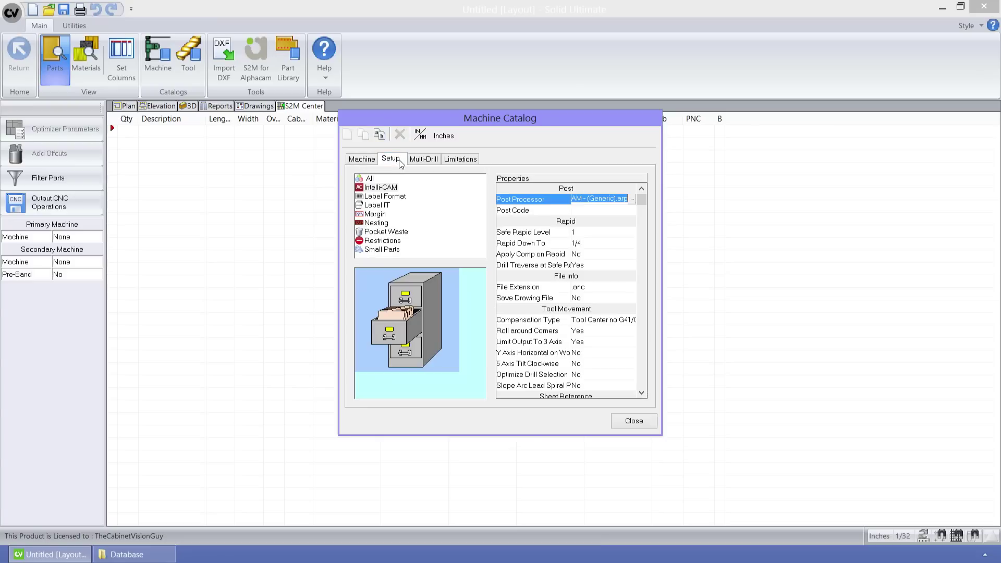
click(382, 241)
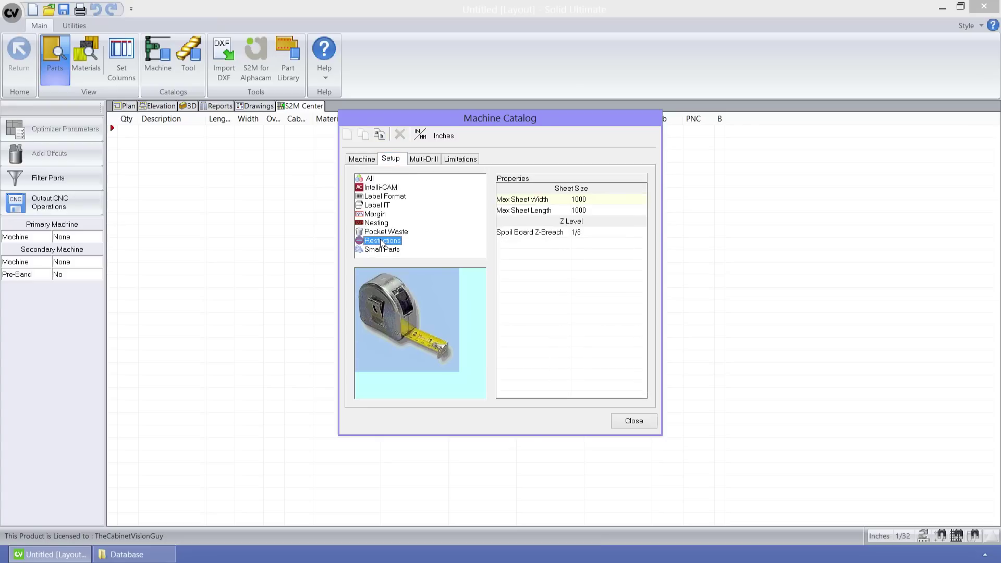
click(517, 236)
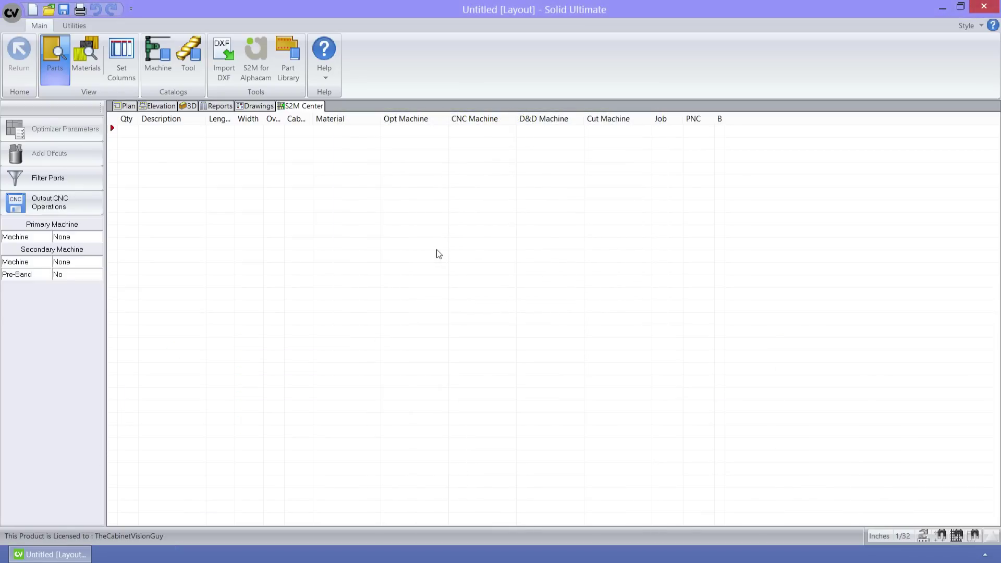
- Open the Material Catalog from the Utilities ribbon
click(74, 26)
click(62, 52)
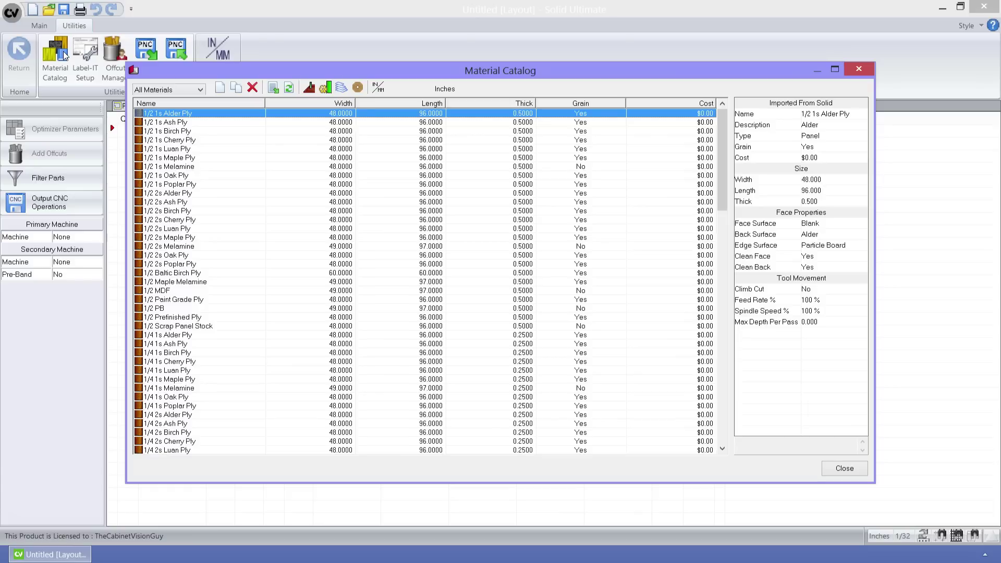
- In the banding schedule, set indicator a to SG Solid Lam and indicator b to SG Woodgrain Lam
click(365, 91)
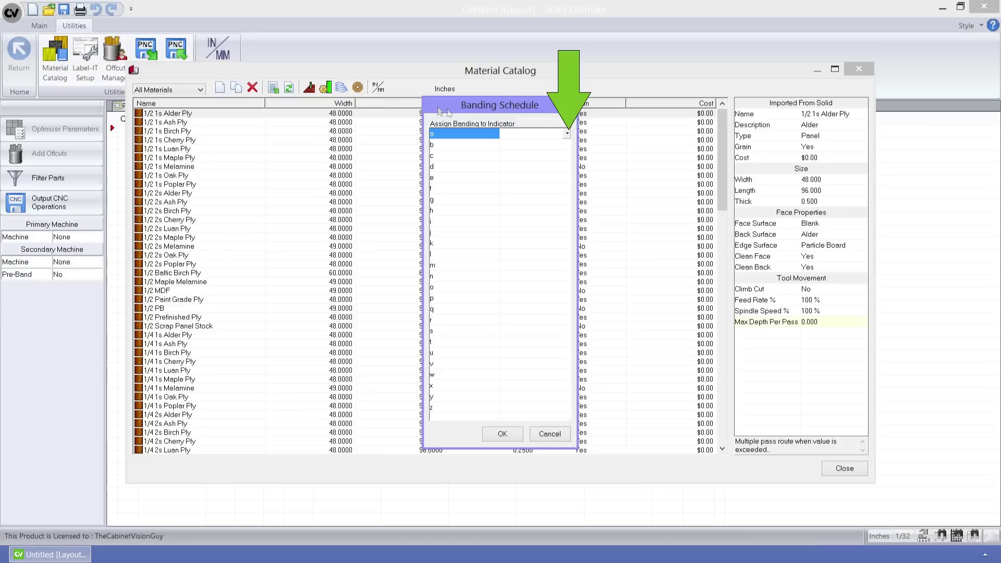
click(567, 134)
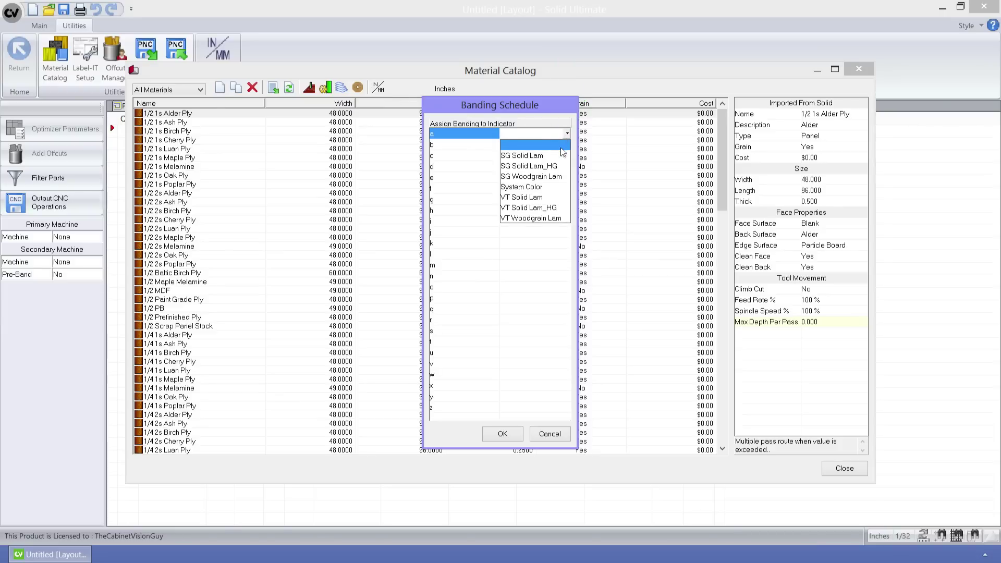
click(562, 155)
click(568, 145)
click(567, 145)
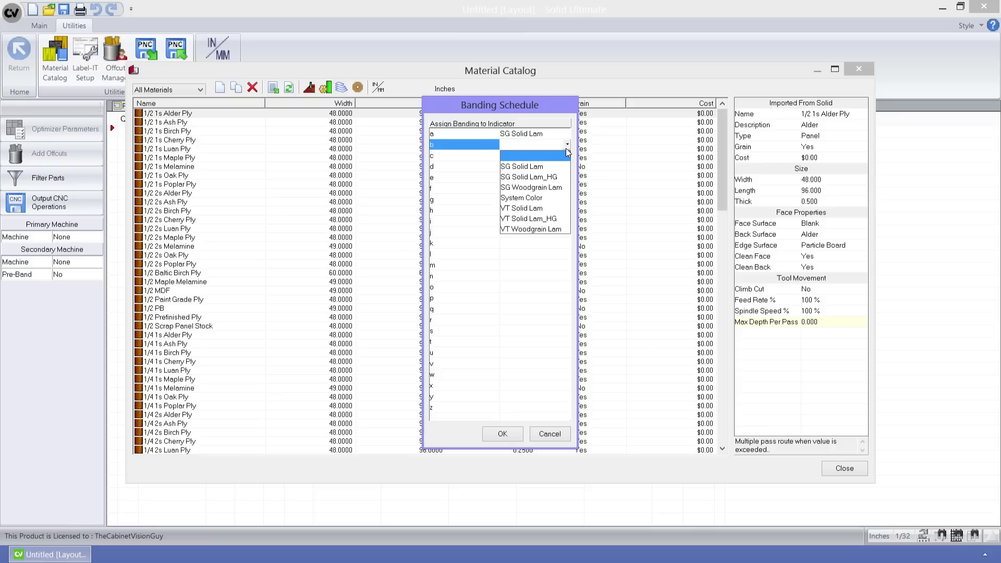
click(556, 189)
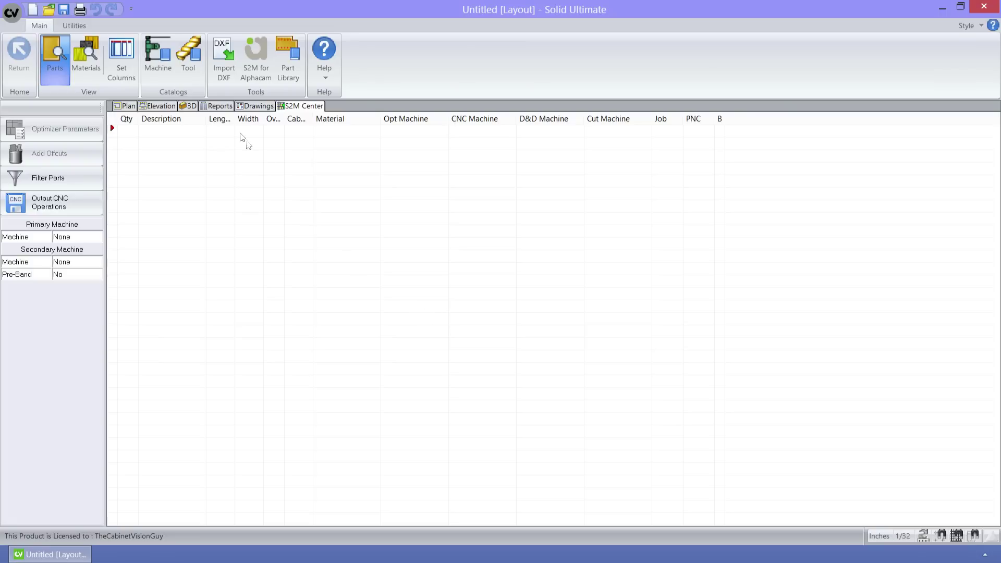
- Create a new tool named '5-Axis Saw' of type 5-Axis Saw in the Tool Catalog
click(198, 63)
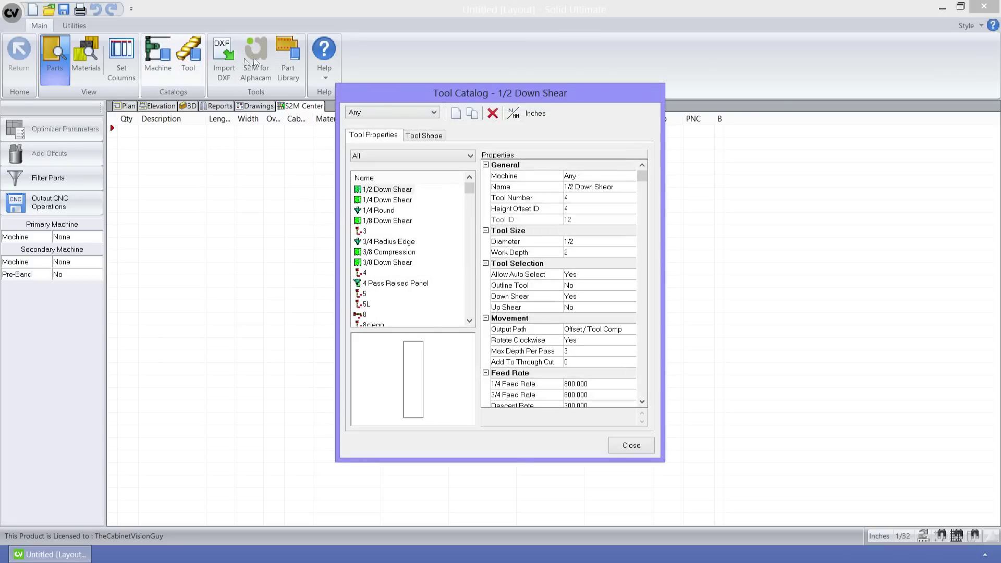
click(458, 114)
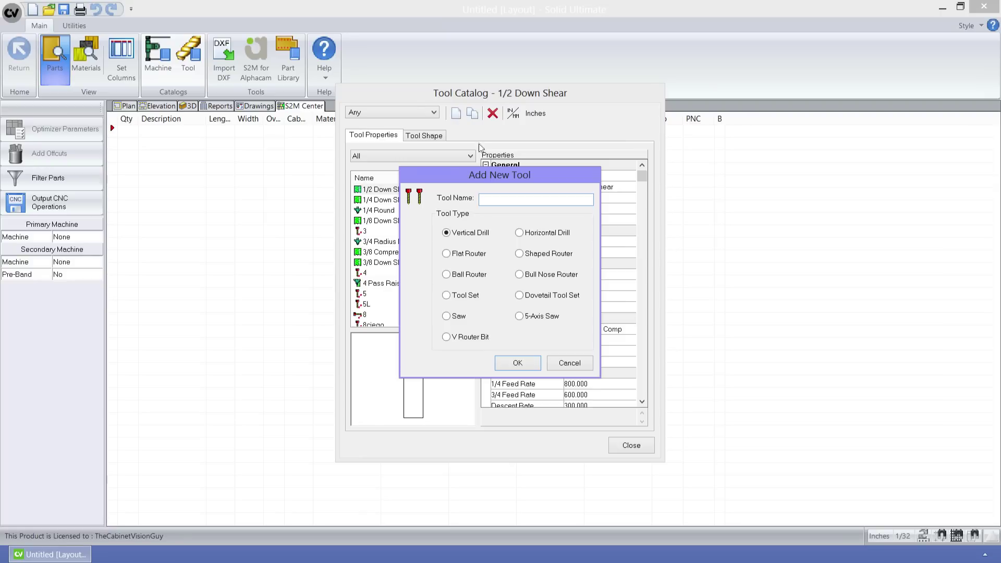
text(5-Axis Saw)
click(520, 318)
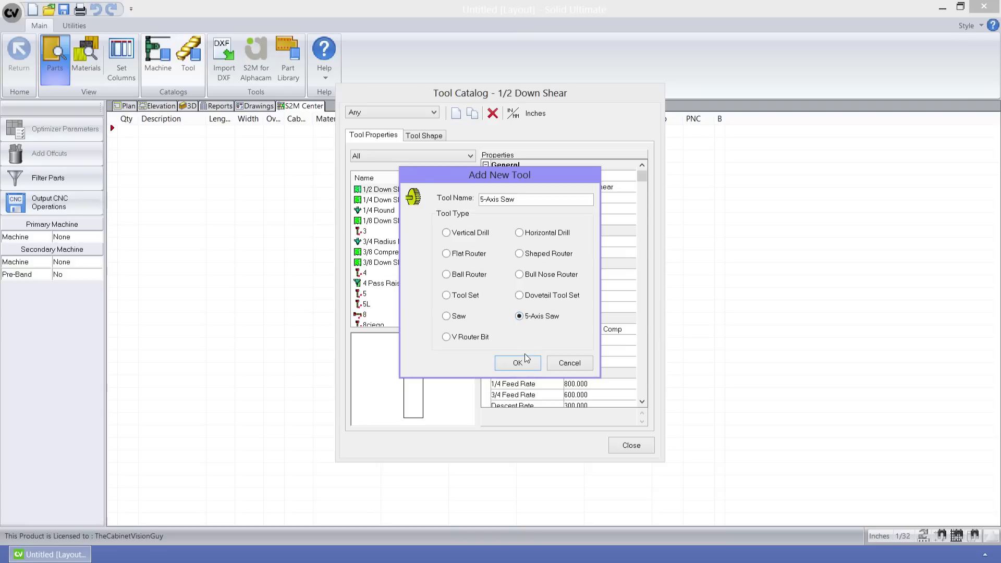
click(525, 360)
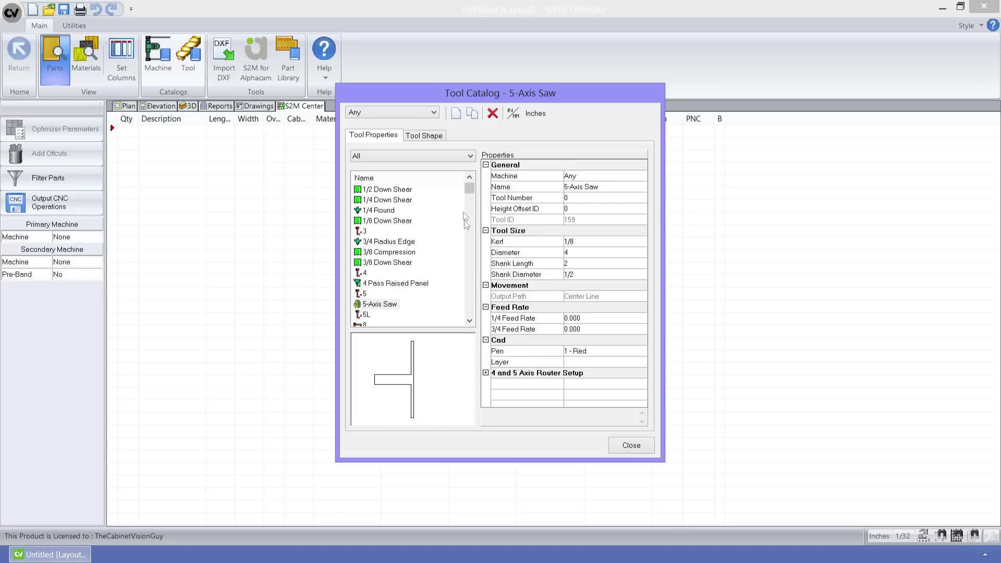
click(454, 113)
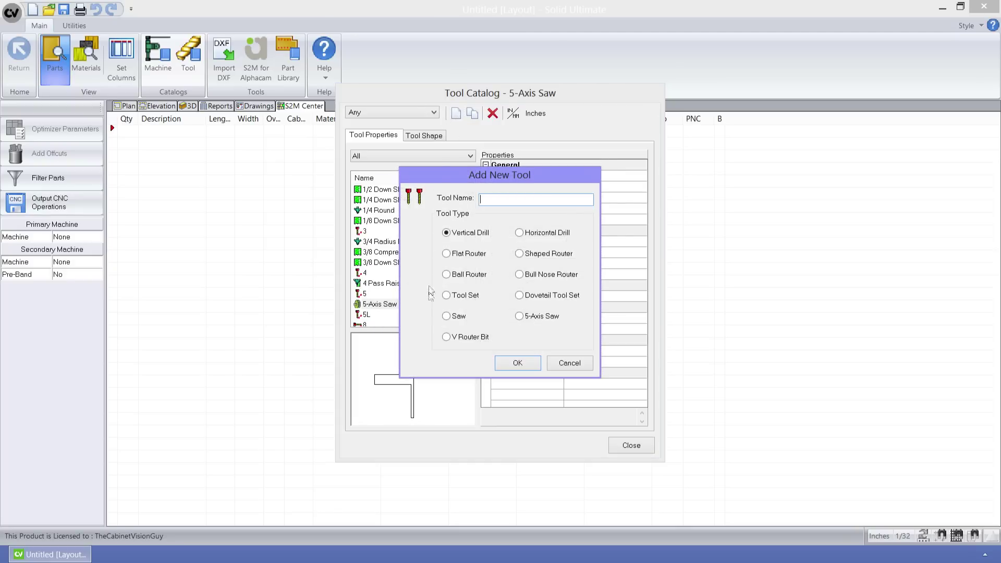
- Add a V Router Bit tool named 'vBit', with cone angle 90 and diameter 1
click(447, 337)
click(510, 203)
text(vBit)
key(Return)
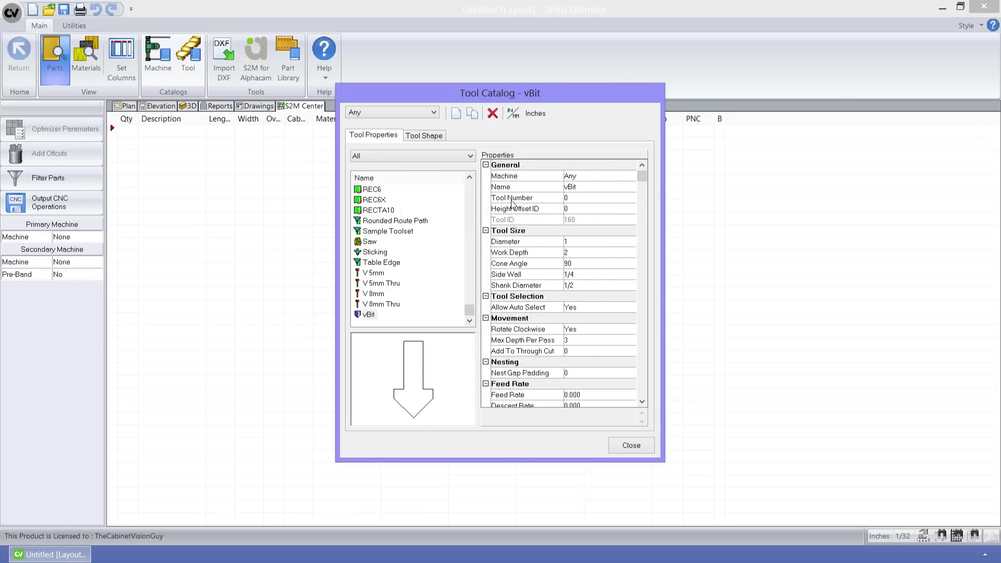